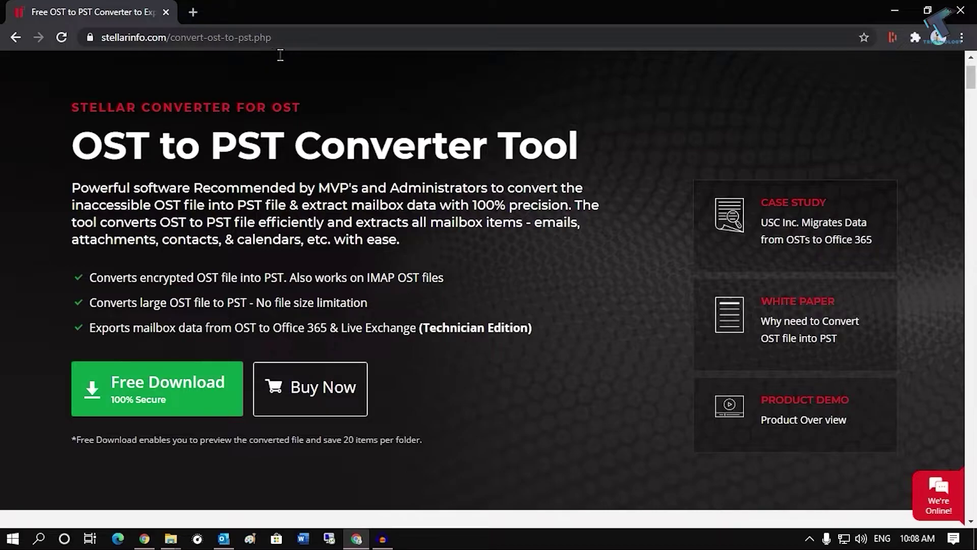
Download the free Stellar Converter for OST installer from this page, run it and allow it to make changes to the device.
{"action": "scroll", "coordinate": [190, 313], "scroll_direction": "down", "scroll_amount": 1}
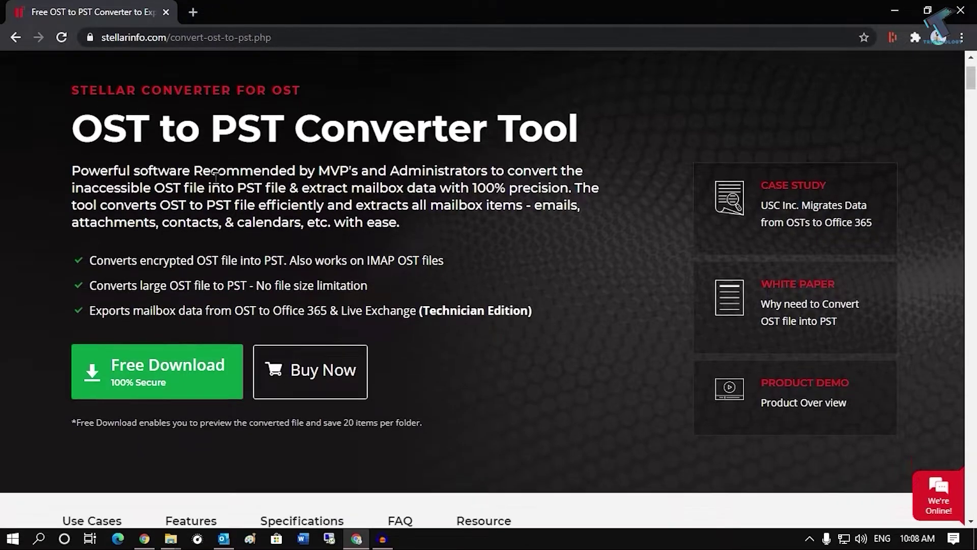
{"action": "left_click", "coordinate": [189, 327]}
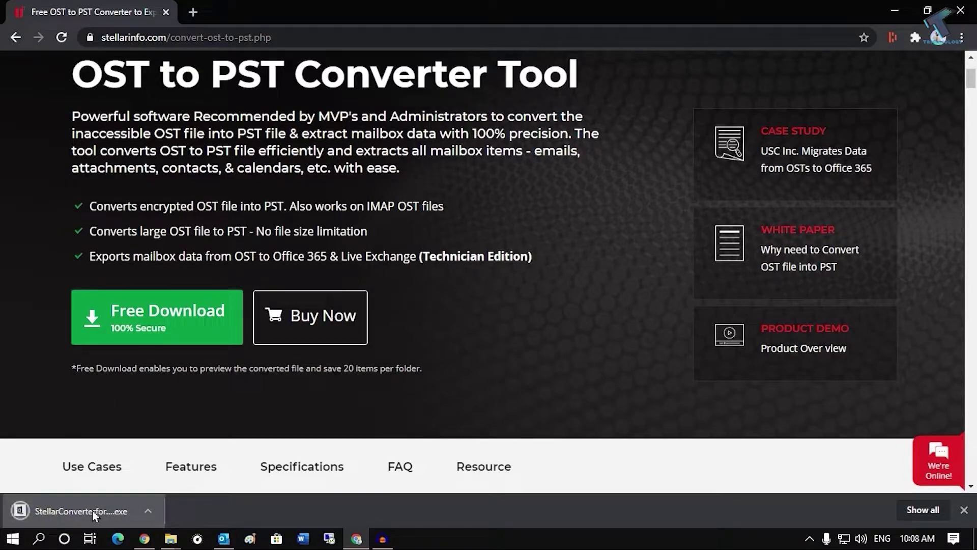
{"action": "left_click", "coordinate": [93, 511]}
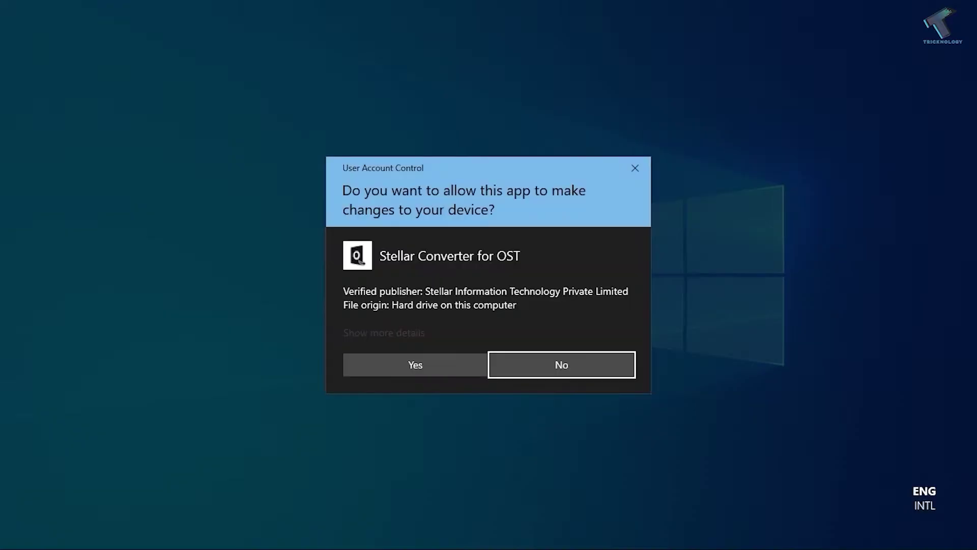
{"action": "left_click", "coordinate": [444, 358]}
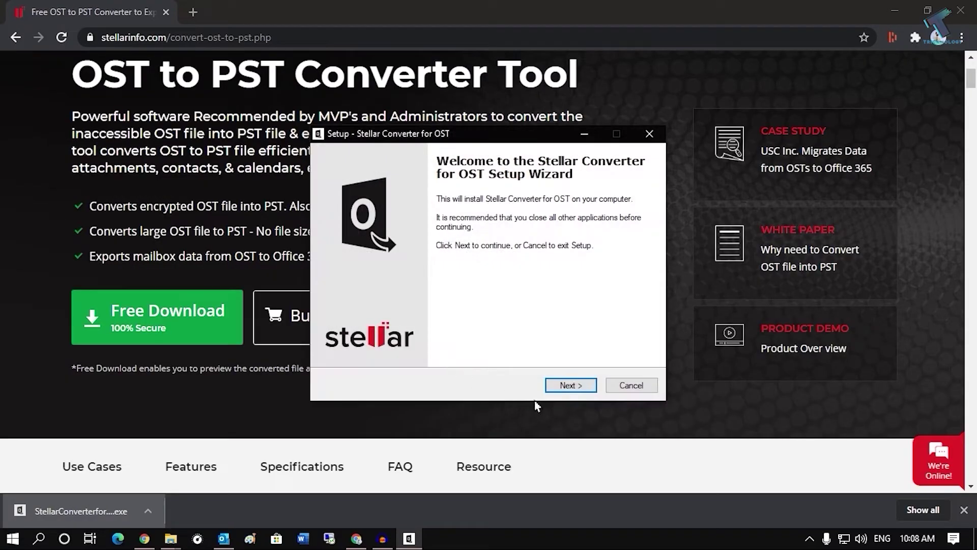
Install Stellar Converter for OST into the existing folder, accepting the license and creating a desktop icon, then launch it with permission to make changes.
{"action": "left_click", "coordinate": [571, 385]}
{"action": "left_click", "coordinate": [422, 344]}
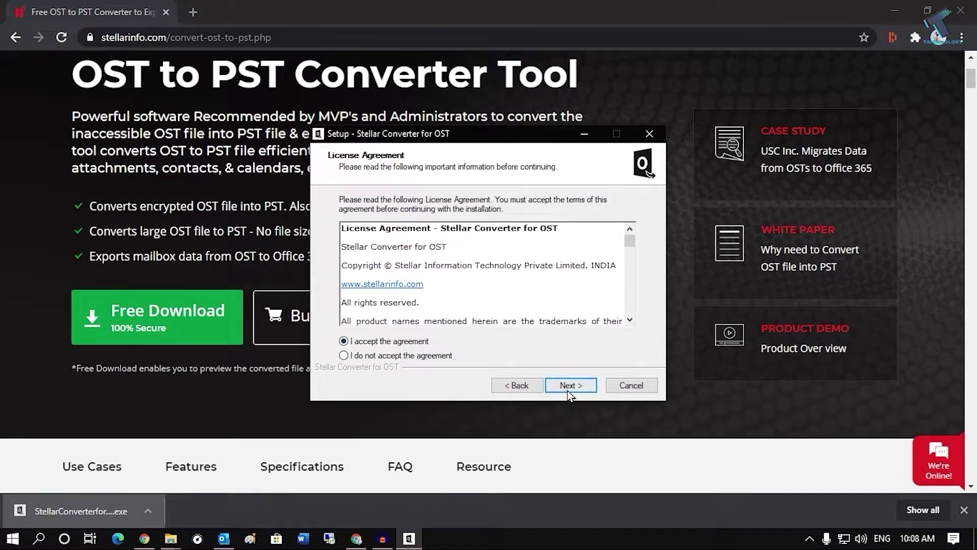
{"action": "left_click", "coordinate": [567, 388]}
{"action": "left_click", "coordinate": [568, 390]}
{"action": "left_click", "coordinate": [530, 329]}
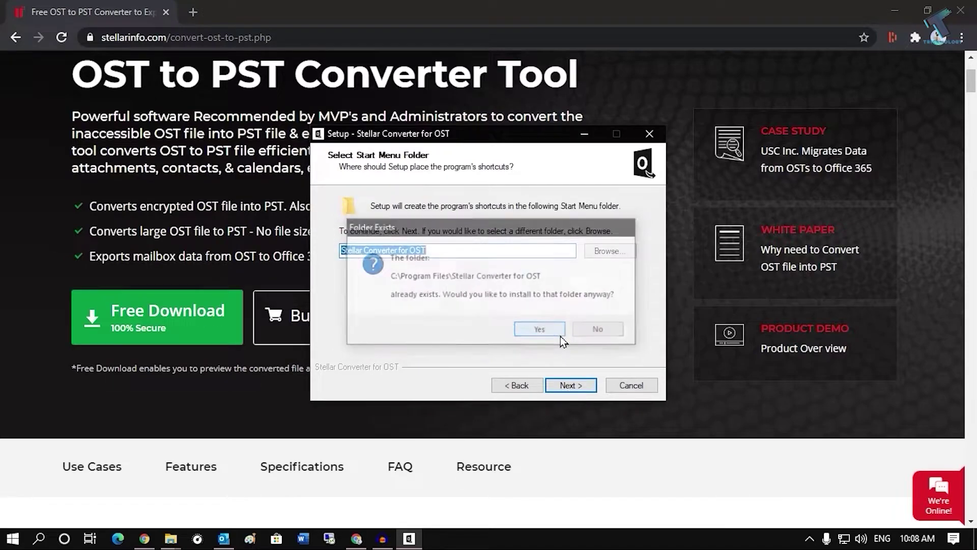
{"action": "left_click", "coordinate": [581, 386]}
{"action": "left_click", "coordinate": [582, 387]}
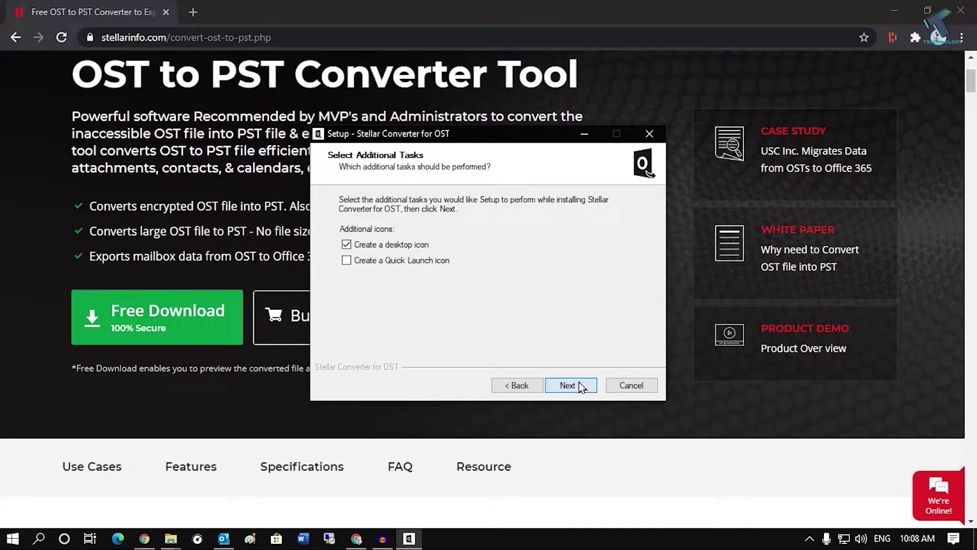
{"action": "left_click", "coordinate": [581, 386]}
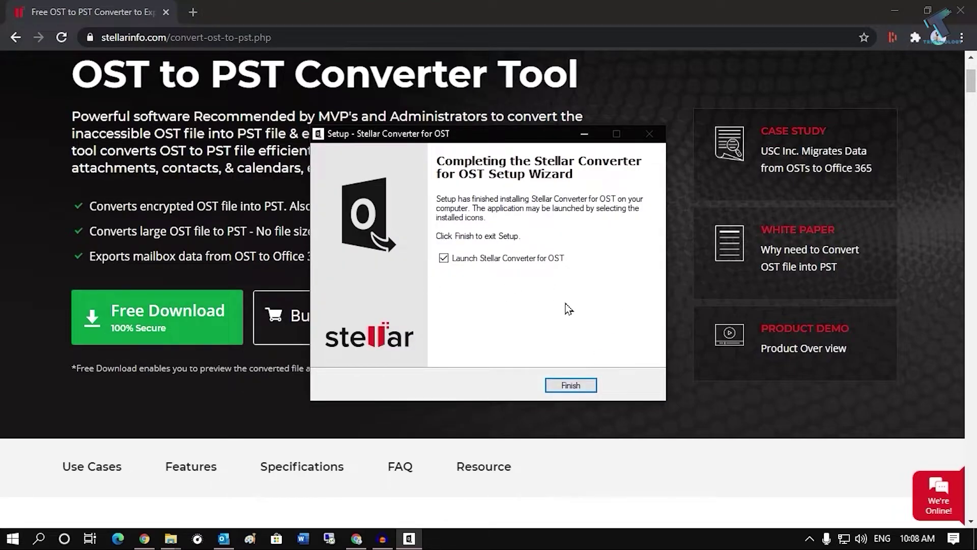
{"action": "left_click", "coordinate": [571, 385]}
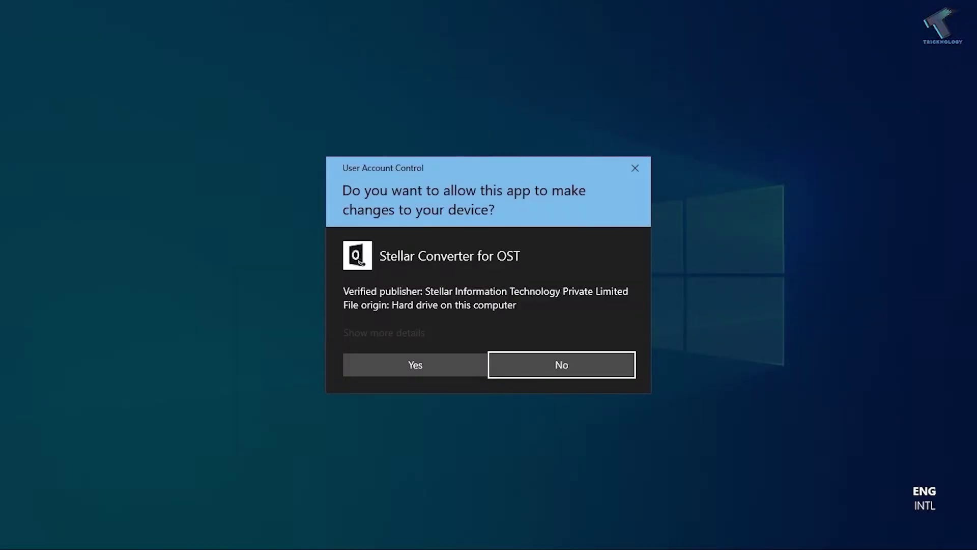
{"action": "left_click", "coordinate": [414, 367]}
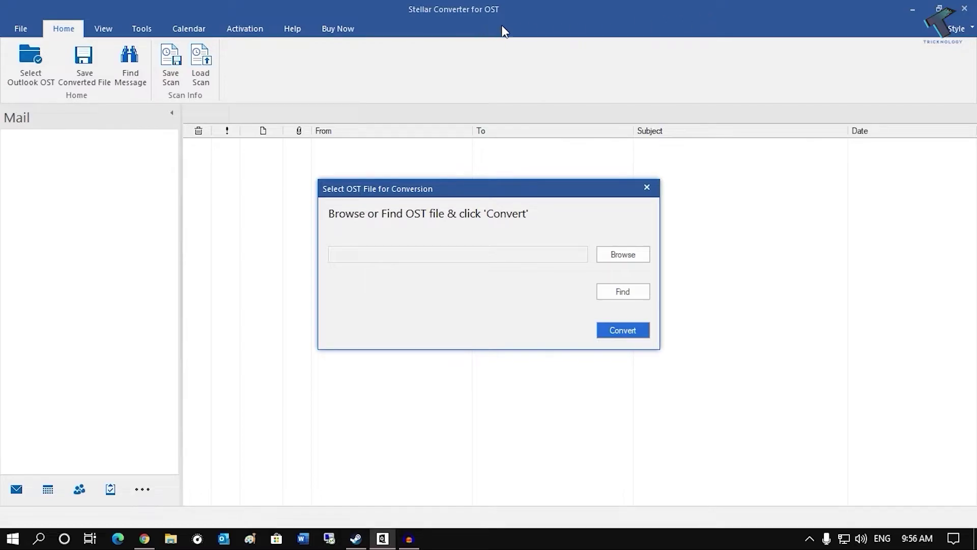
Choose lucas.ost from New Volume (E:) as the OST file for conversion.
{"action": "left_click", "coordinate": [625, 256]}
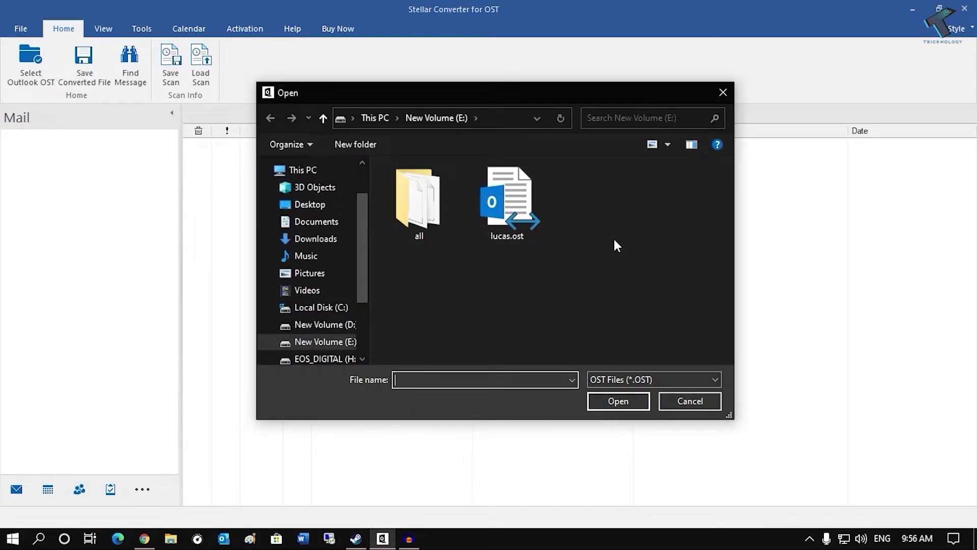
{"action": "left_click_drag", "start_coordinate": [365, 268], "coordinate": [364, 279]}
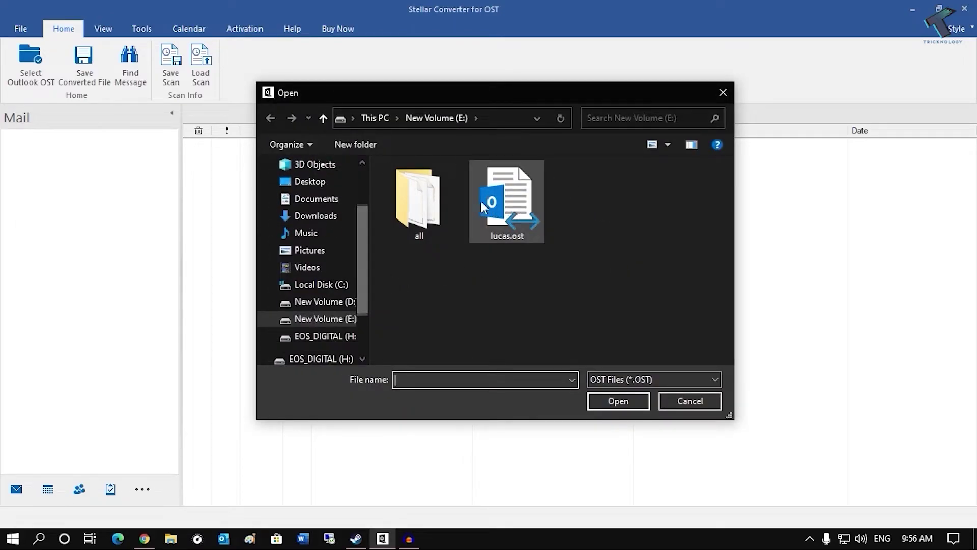
{"action": "left_click", "coordinate": [524, 210]}
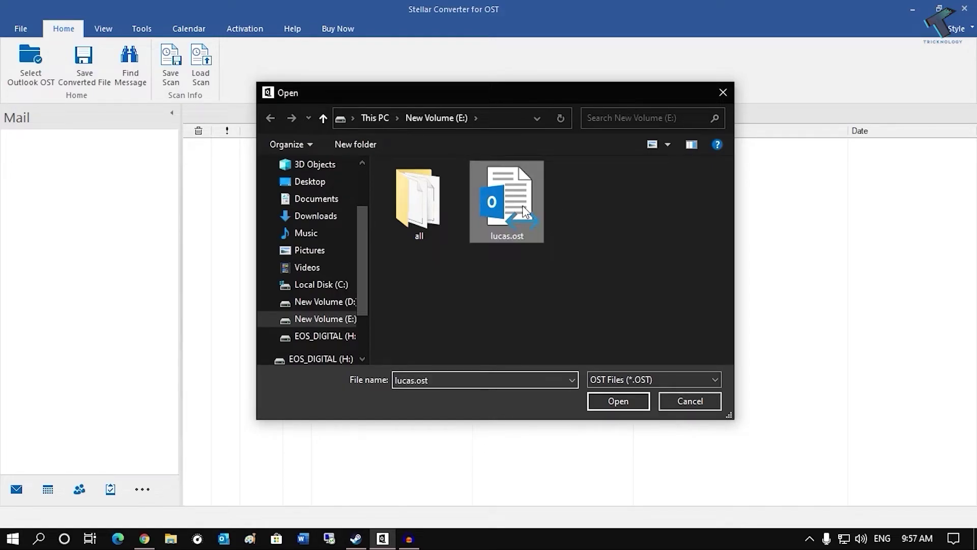
{"action": "left_click", "coordinate": [619, 403]}
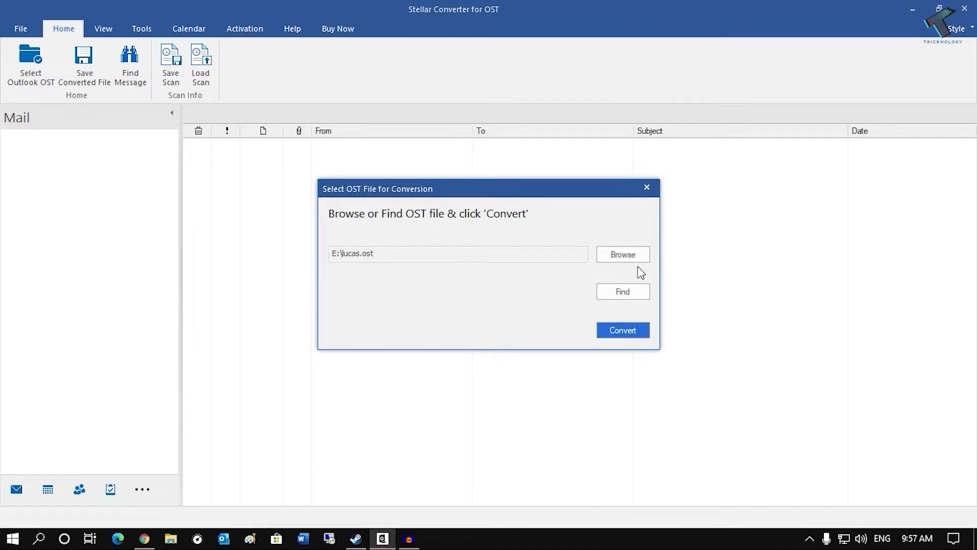
Search the E:\ drive, including subfolders, for OST files and close the search dialog.
{"action": "left_click", "coordinate": [622, 290]}
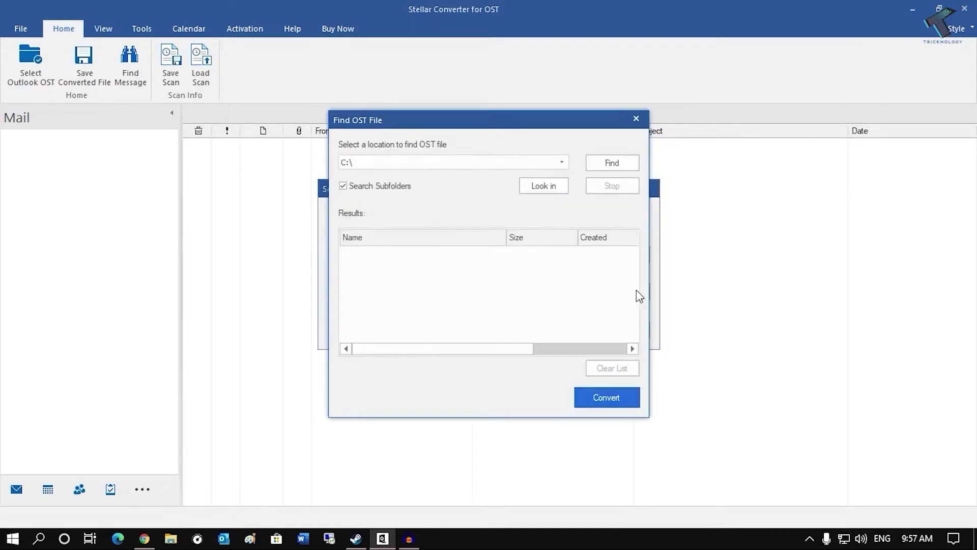
{"action": "left_click", "coordinate": [562, 162]}
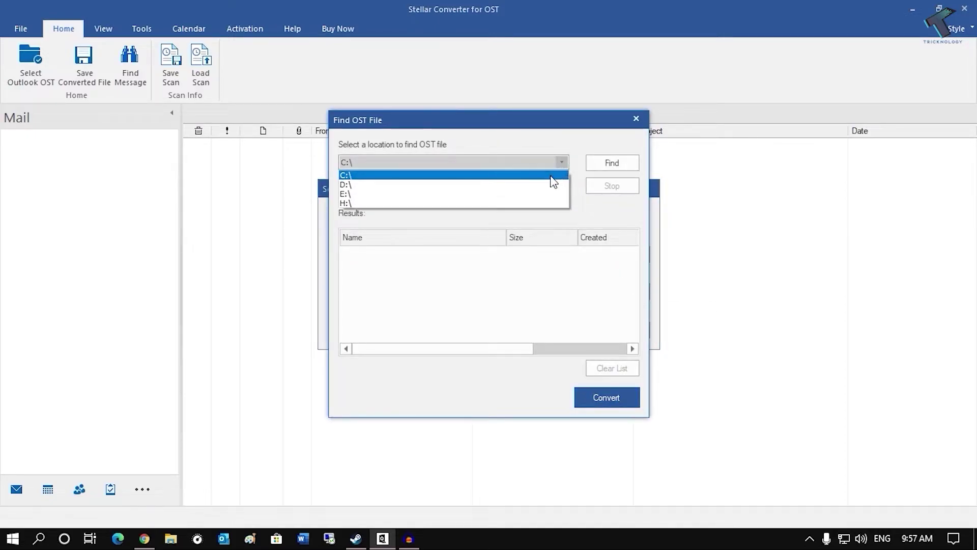
{"action": "left_click", "coordinate": [529, 175]}
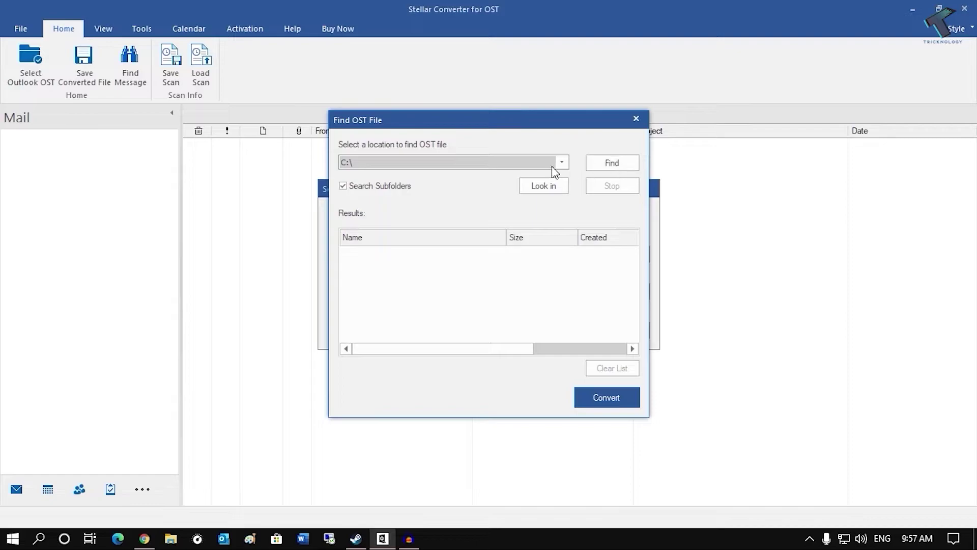
{"action": "left_click", "coordinate": [562, 162]}
{"action": "left_click", "coordinate": [537, 194]}
{"action": "left_click", "coordinate": [609, 166]}
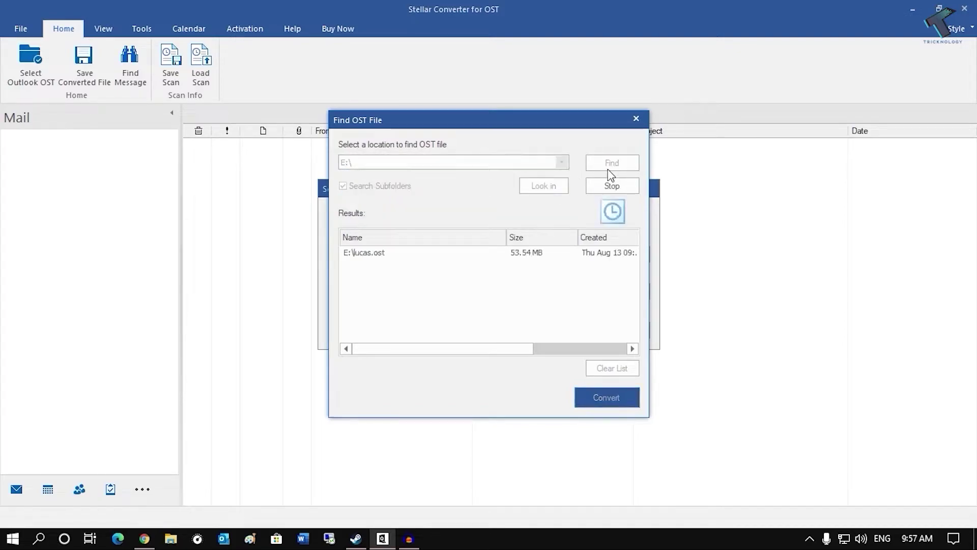
{"action": "left_click", "coordinate": [602, 300]}
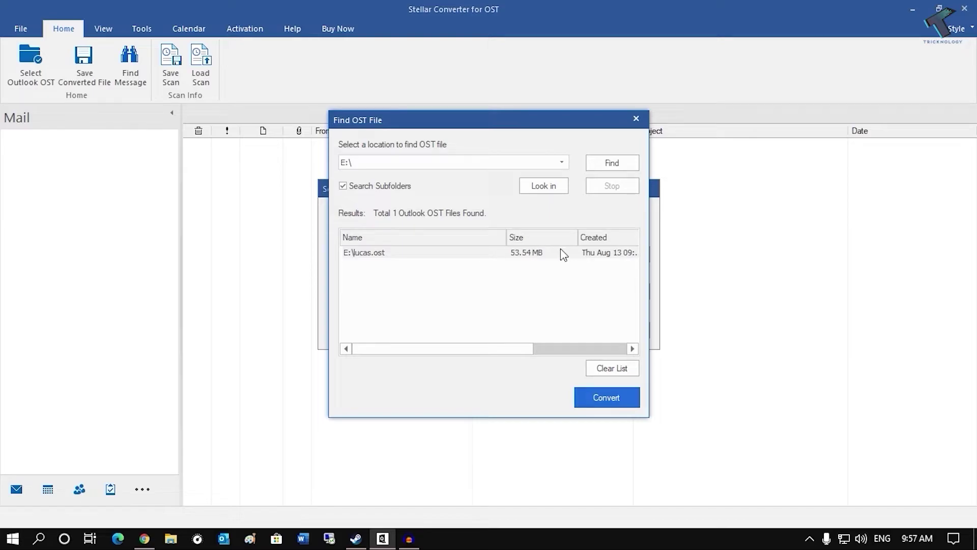
{"action": "left_click", "coordinate": [632, 400]}
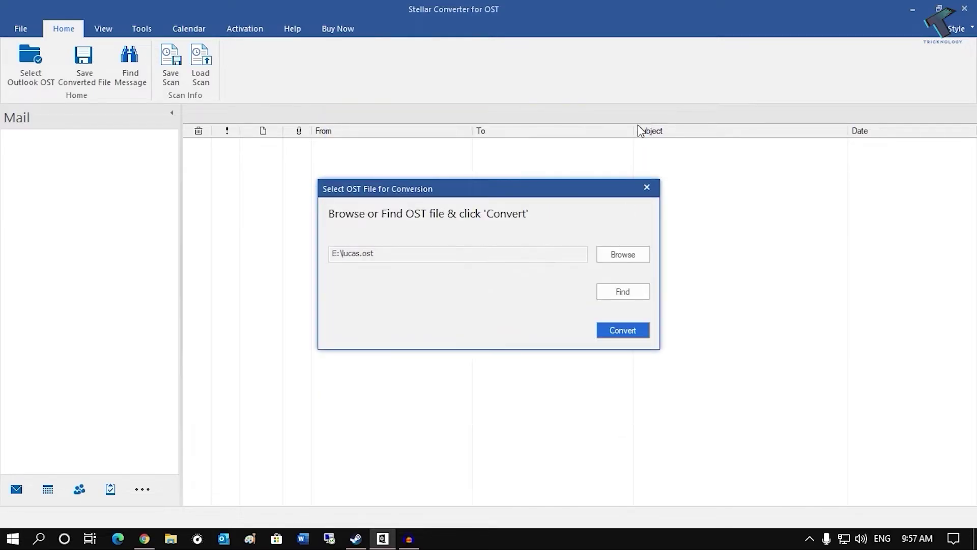
Select lucas.ost on New Volume (E:) again, convert it and dismiss the completion message.
{"action": "left_click", "coordinate": [637, 259]}
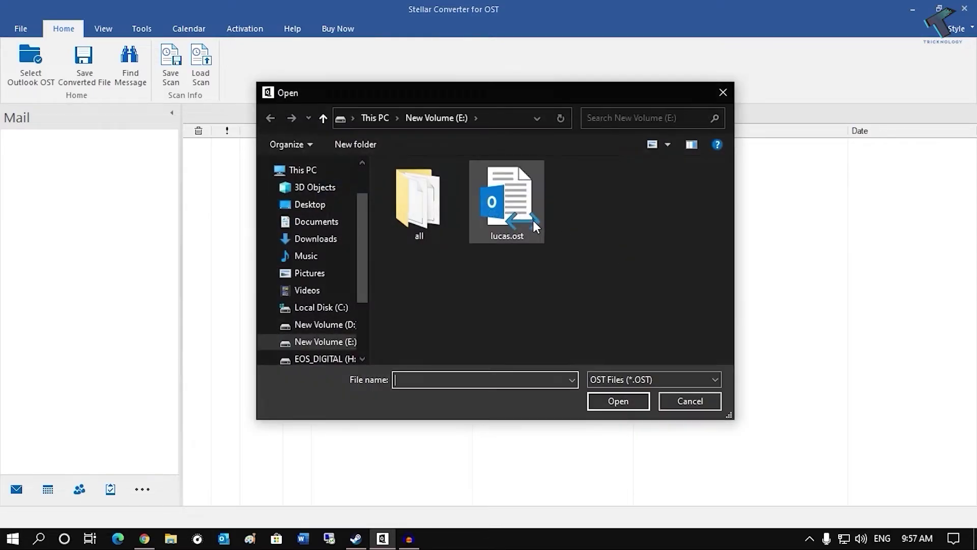
{"action": "double_click", "coordinate": [532, 221]}
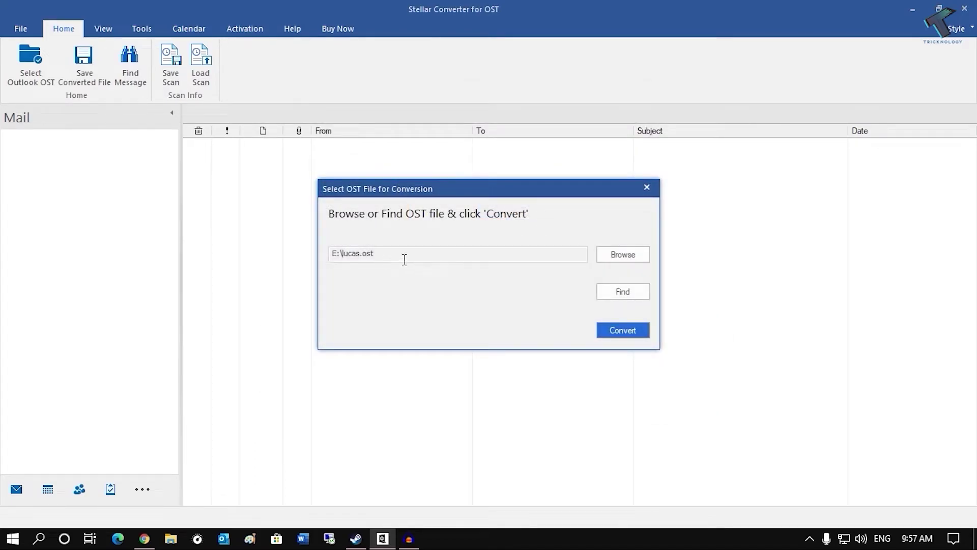
{"action": "left_click", "coordinate": [624, 335]}
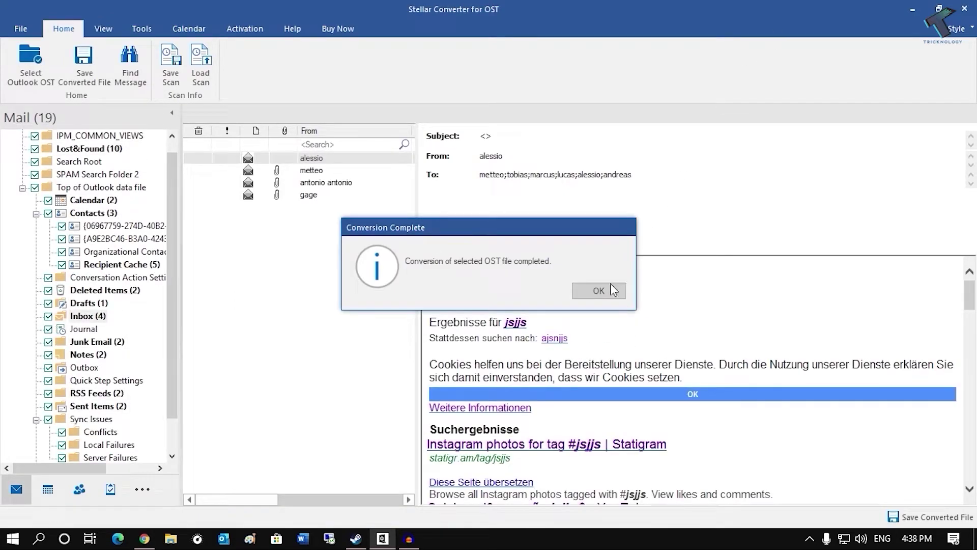
{"action": "left_click", "coordinate": [610, 290]}
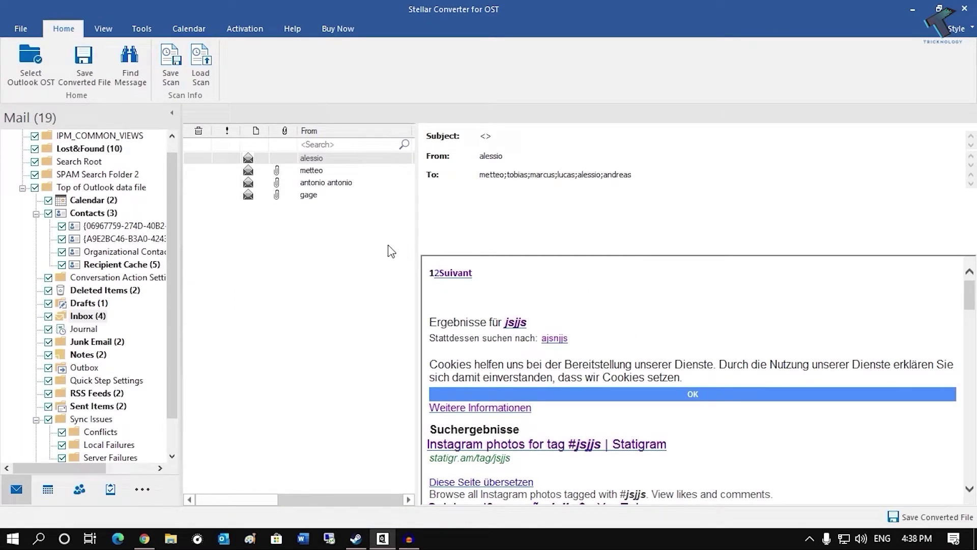
Preview the converted mailbox's Drafts, Deleted Items and Journal folders.
{"action": "left_click_drag", "start_coordinate": [170, 192], "coordinate": [169, 214]}
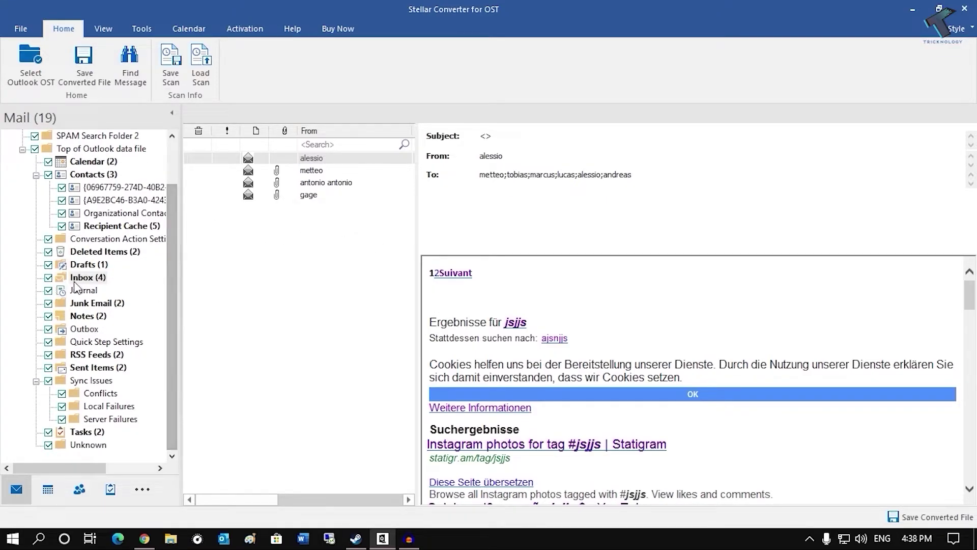
{"action": "left_click", "coordinate": [107, 265]}
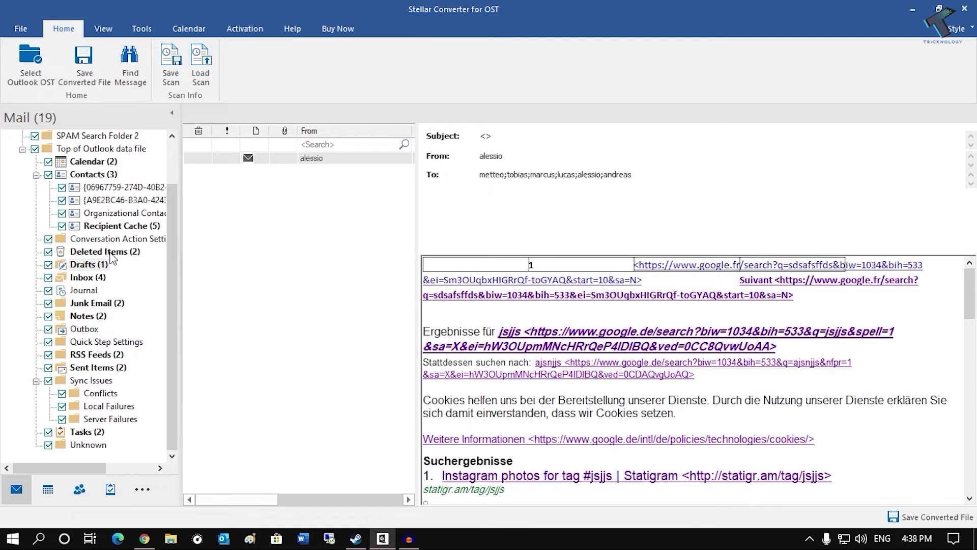
{"action": "left_click", "coordinate": [99, 257]}
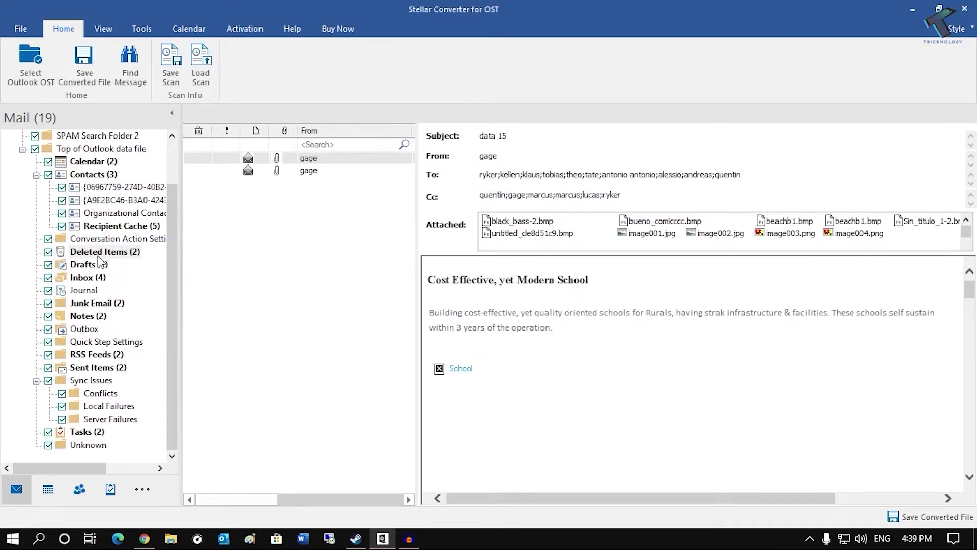
{"action": "left_click", "coordinate": [84, 293]}
{"action": "key", "text": "Up"}
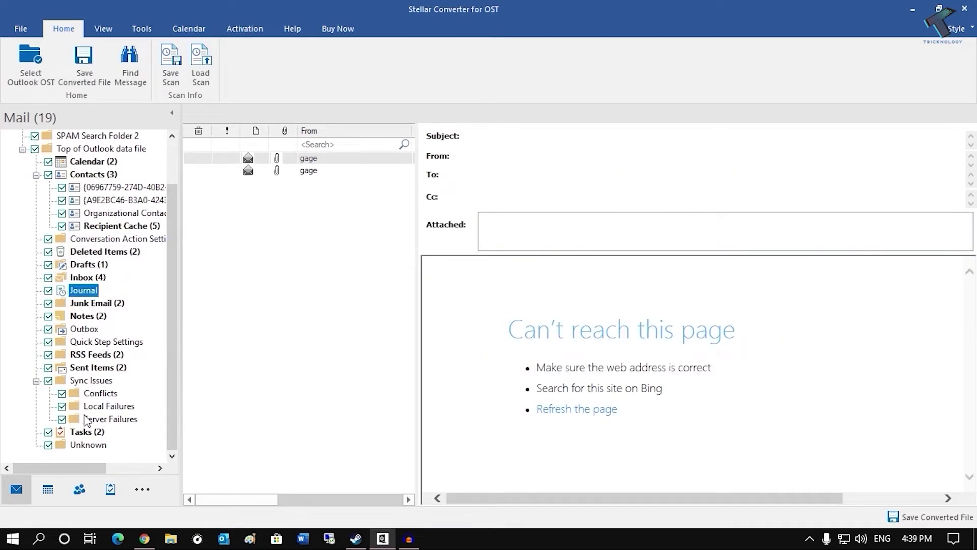
Save the converted mailbox in PST format with New Volume (E:) as the destination.
{"action": "left_click", "coordinate": [107, 86]}
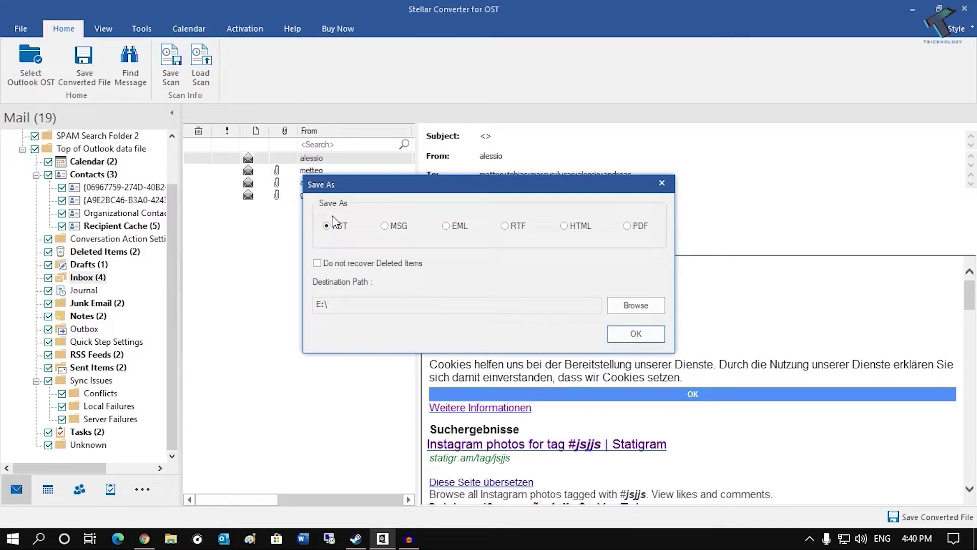
{"action": "left_click", "coordinate": [637, 304]}
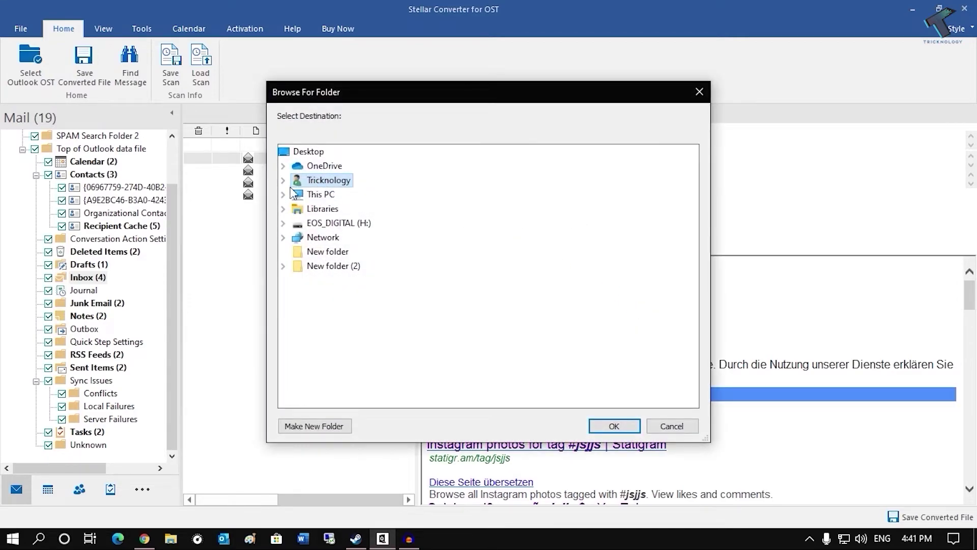
{"action": "left_click", "coordinate": [283, 195]}
{"action": "left_click", "coordinate": [349, 310]}
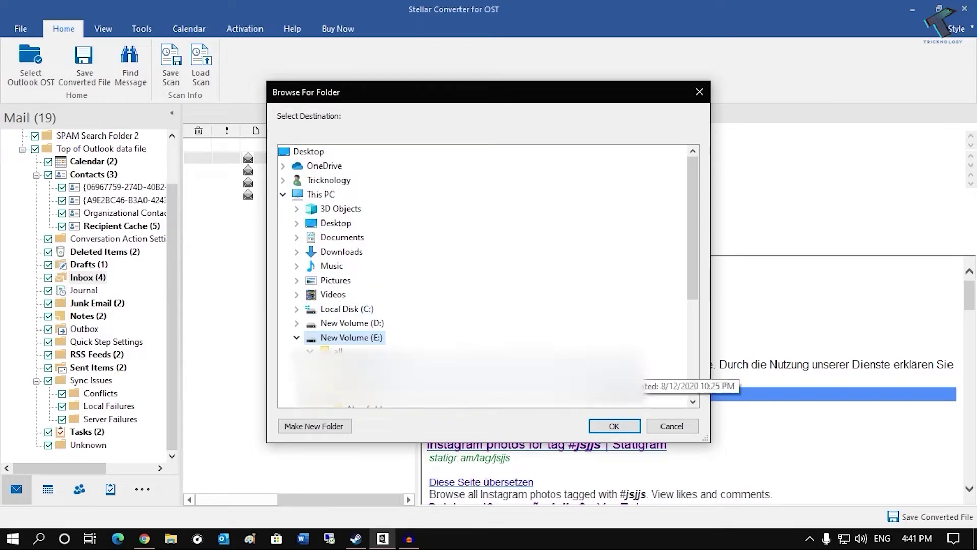
{"action": "left_click", "coordinate": [612, 426]}
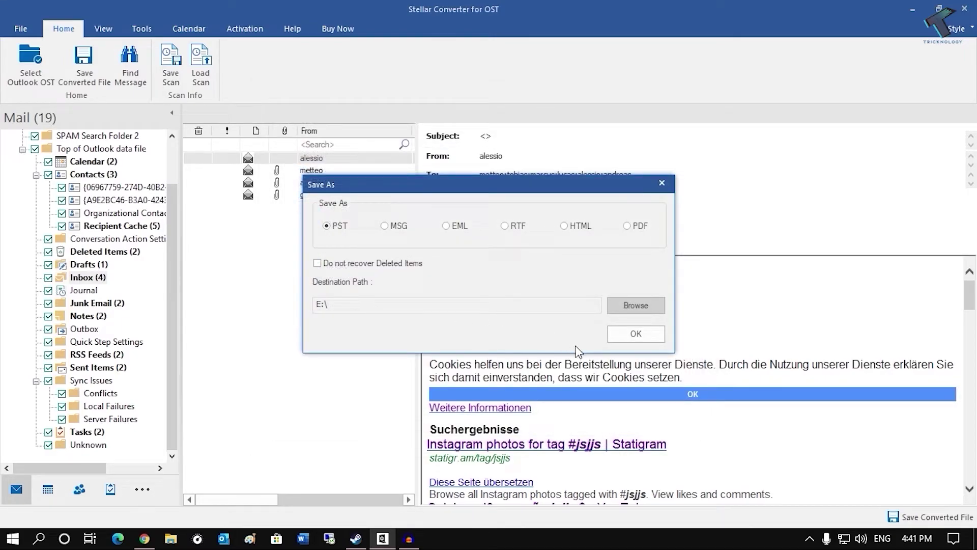
{"action": "left_click", "coordinate": [636, 334]}
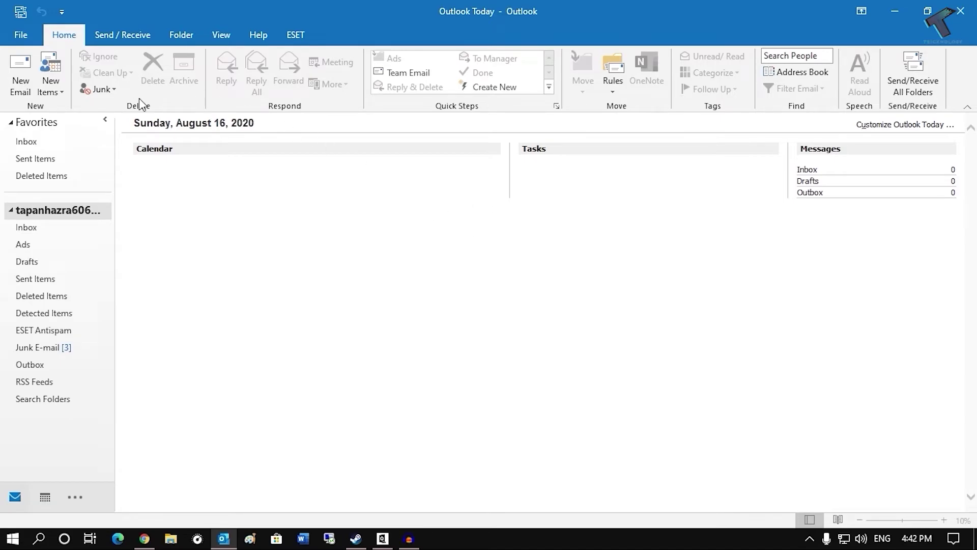
Start an import from another program or file and choose Outlook Data File (.pst) as the file type.
{"action": "left_click", "coordinate": [13, 26]}
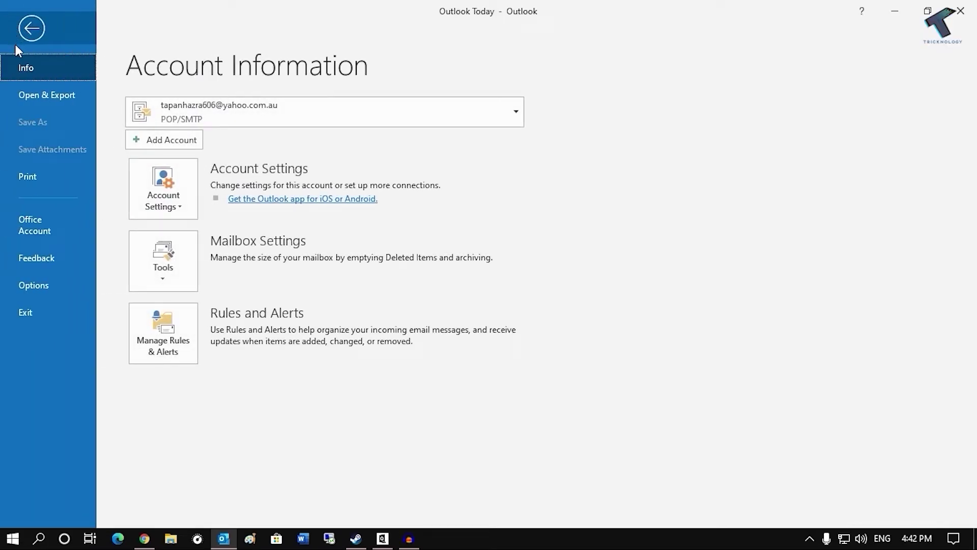
{"action": "left_click", "coordinate": [57, 96]}
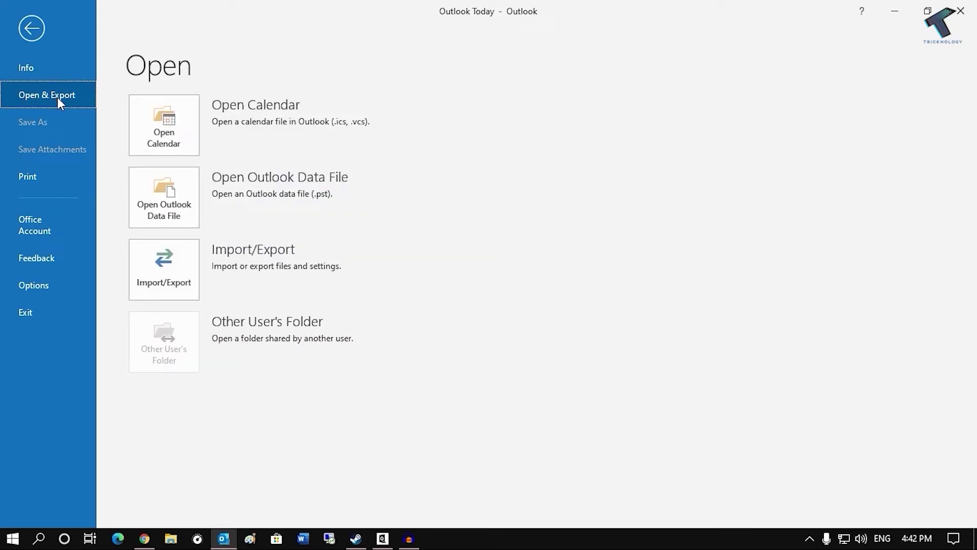
{"action": "left_click", "coordinate": [164, 286]}
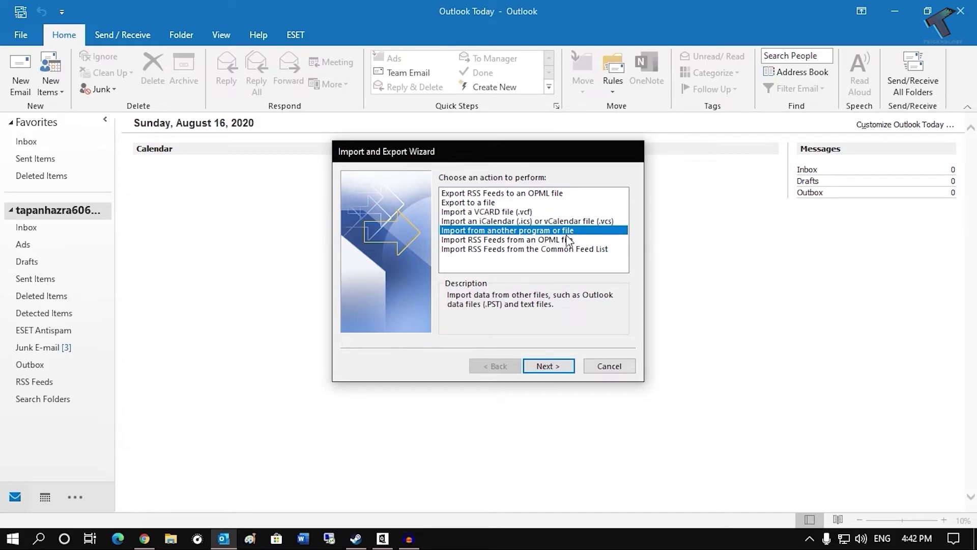
{"action": "left_click", "coordinate": [560, 368]}
{"action": "left_click", "coordinate": [480, 204]}
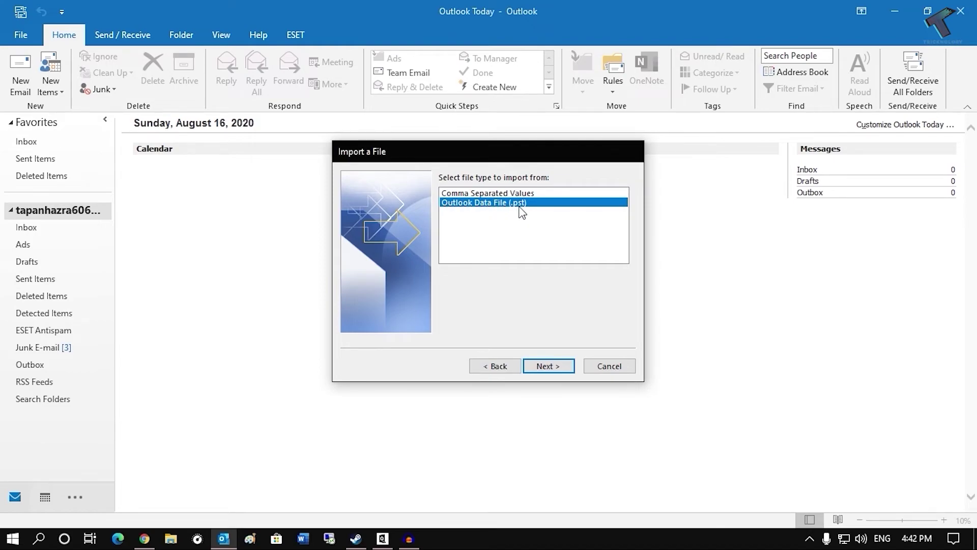
{"action": "left_click", "coordinate": [554, 366]}
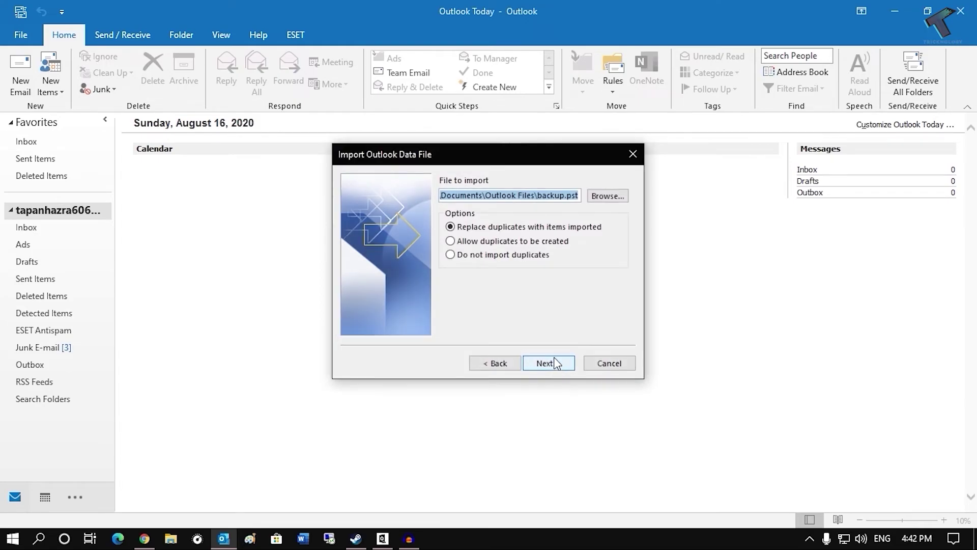
Import lucas Converted.pst from New Volume (E:) with its subfolders into the same folder of the mail account, replacing duplicates.
{"action": "left_click", "coordinate": [604, 202]}
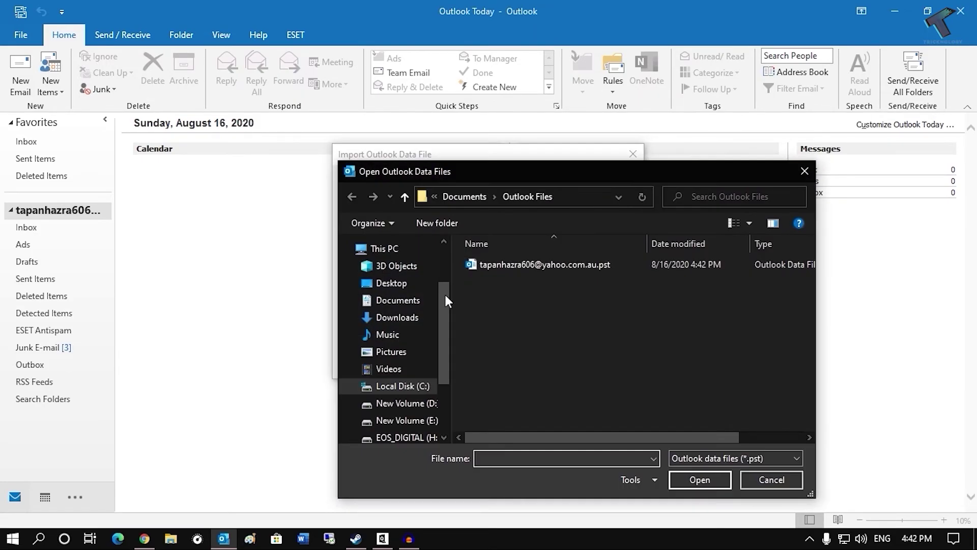
{"action": "scroll", "coordinate": [445, 292], "scroll_direction": "down", "scroll_amount": 1}
{"action": "left_click", "coordinate": [410, 381]}
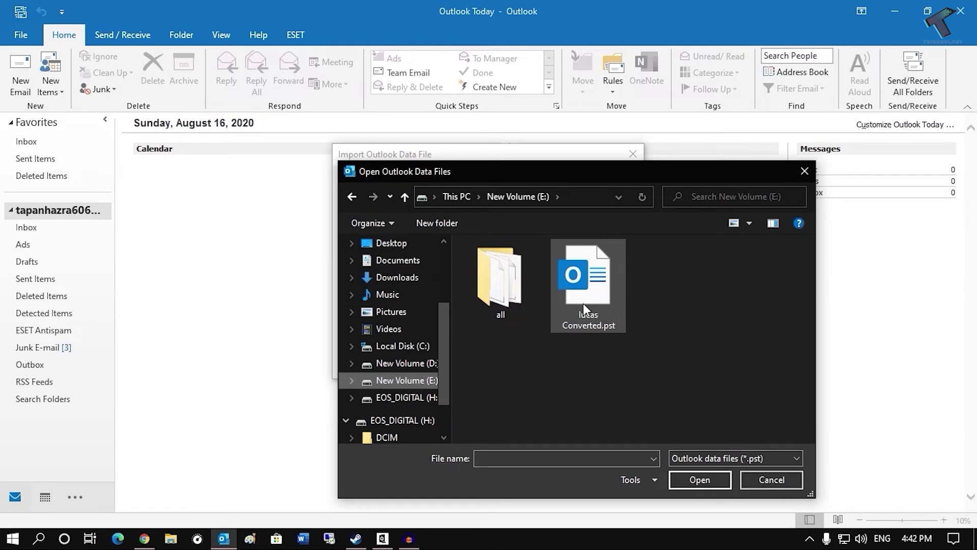
{"action": "left_click", "coordinate": [614, 325]}
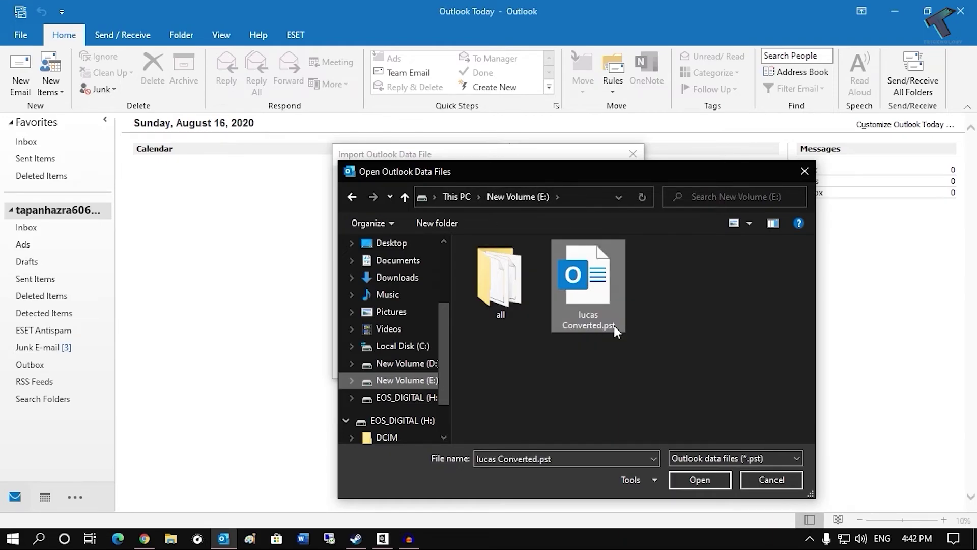
{"action": "left_click", "coordinate": [704, 482]}
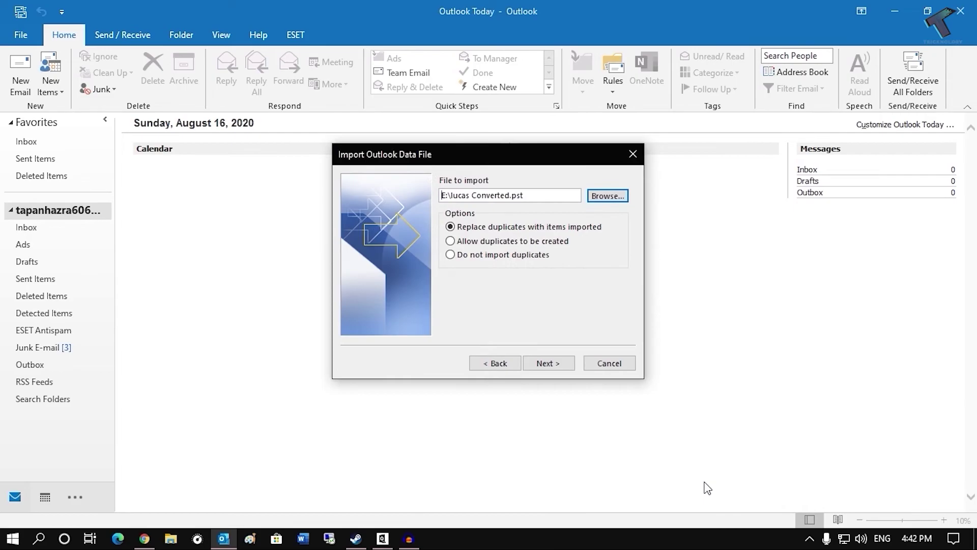
{"action": "left_click", "coordinate": [555, 364]}
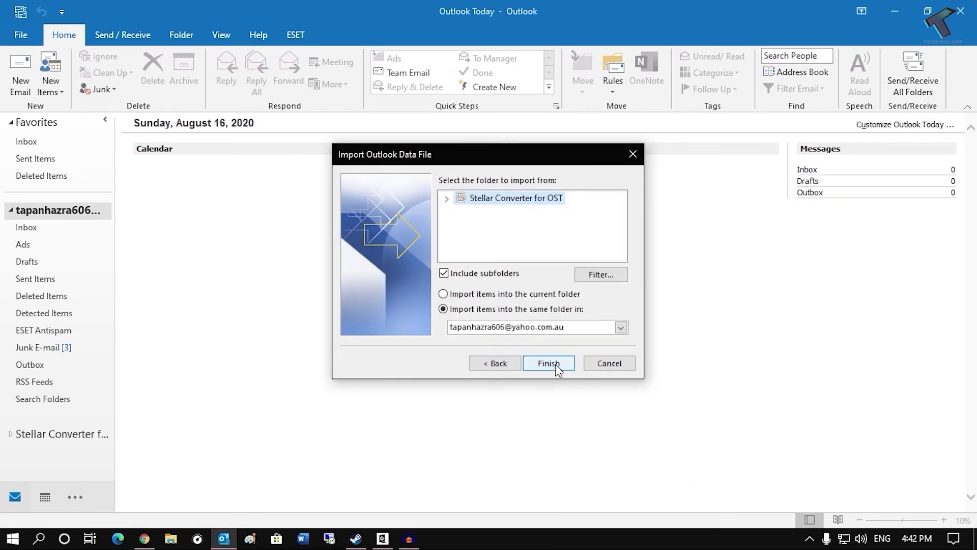
{"action": "left_click", "coordinate": [555, 364]}
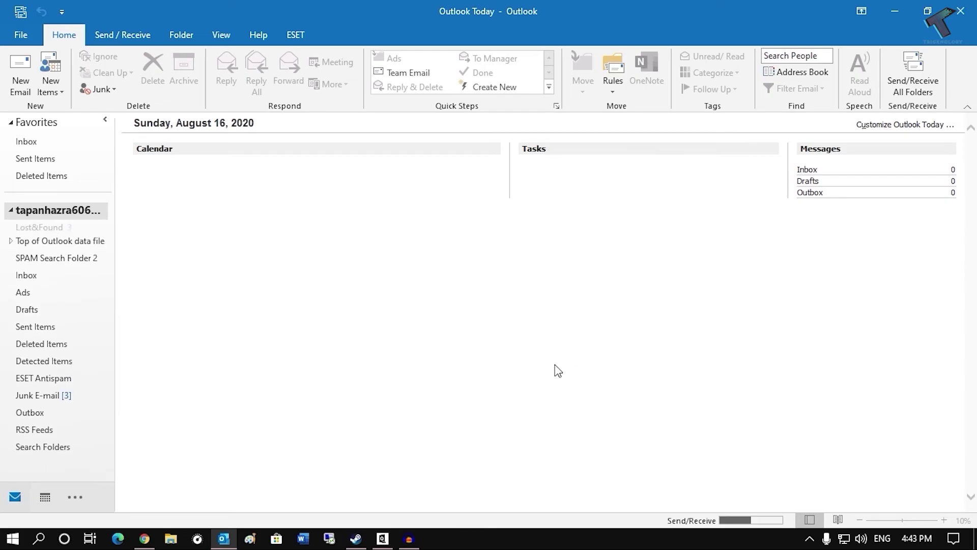
Look through the items in the imported Lost&Found folder and preview its first two entries.
{"action": "left_click", "coordinate": [47, 228]}
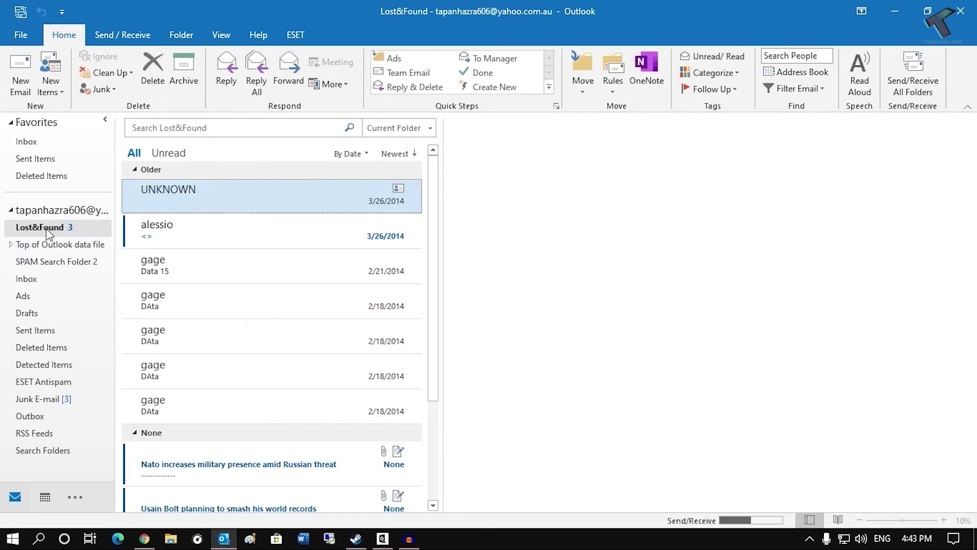
{"action": "scroll", "coordinate": [193, 270], "scroll_direction": "down", "scroll_amount": 3}
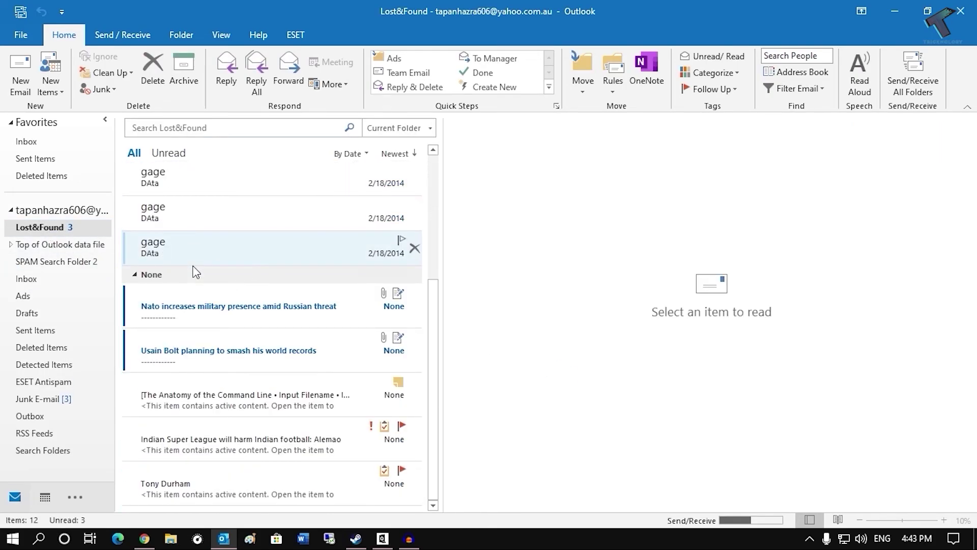
{"action": "scroll", "coordinate": [194, 271], "scroll_direction": "up", "scroll_amount": 3}
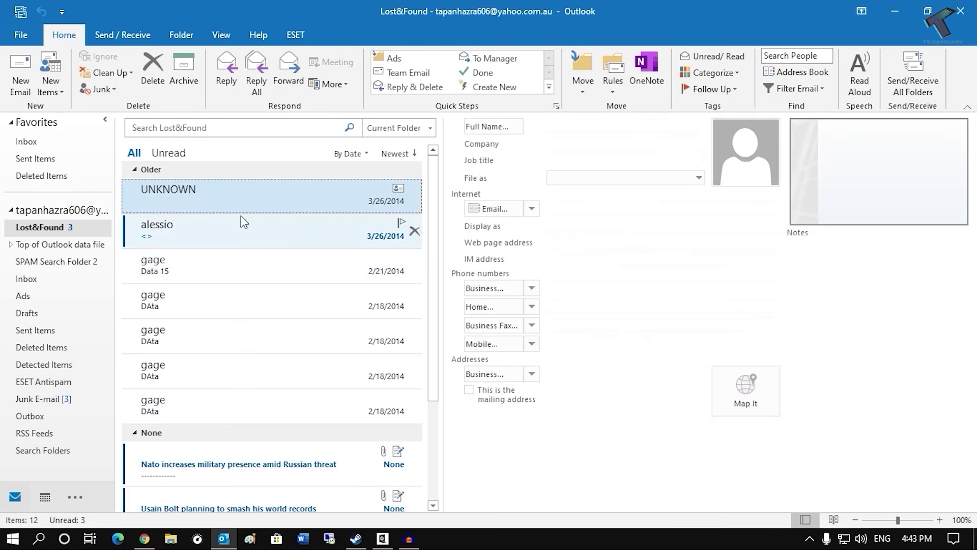
{"action": "left_click", "coordinate": [200, 224]}
{"action": "left_click", "coordinate": [214, 196]}
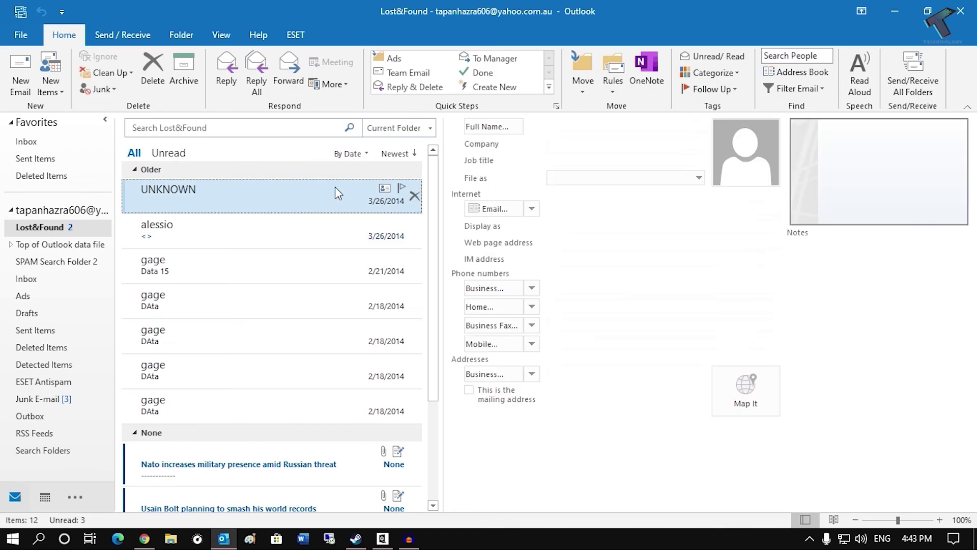
Expand the imported Top of Outlook data file folder and view its Drafts and Inbox messages.
{"action": "left_click", "coordinate": [87, 245]}
{"action": "left_click", "coordinate": [11, 244]}
{"action": "left_click", "coordinate": [41, 229]}
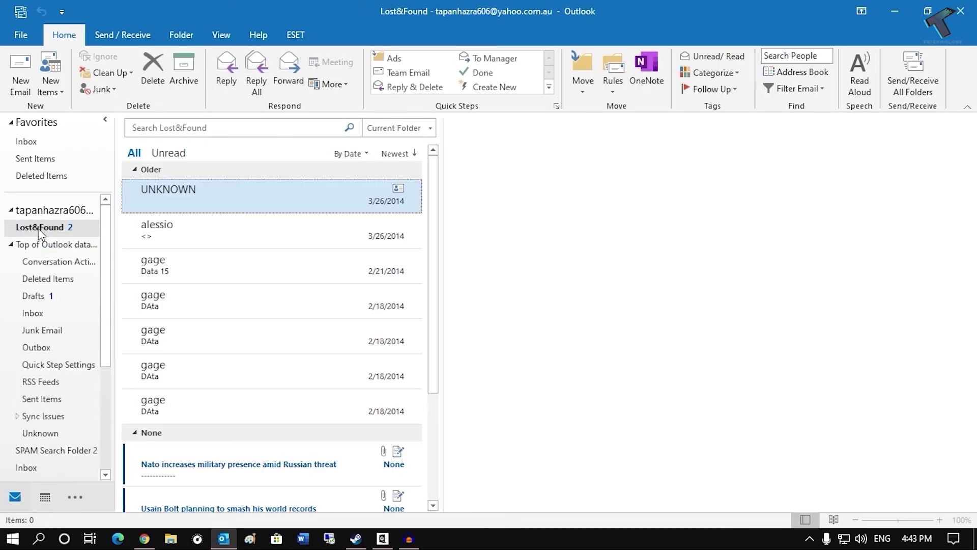
{"action": "left_click", "coordinate": [47, 297]}
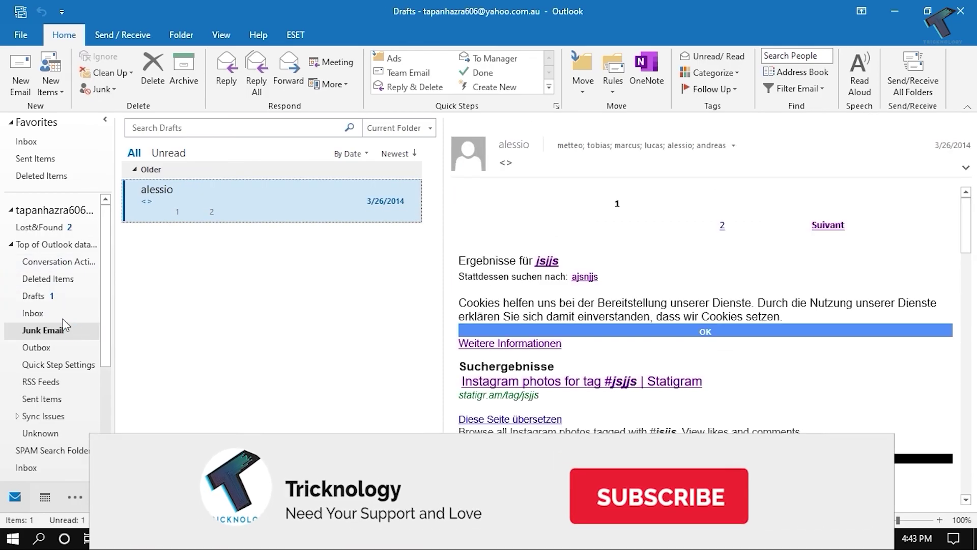
{"action": "left_click", "coordinate": [62, 313]}
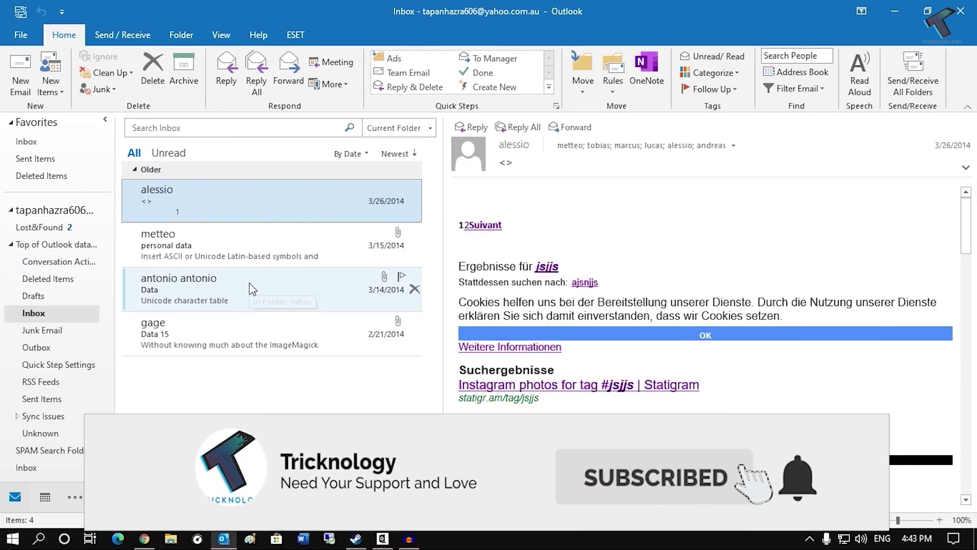